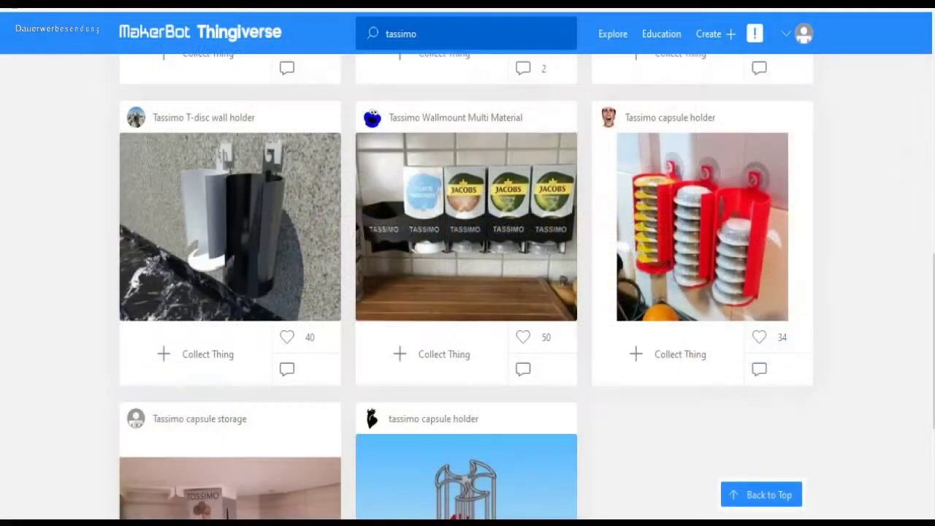
Open the Tassimo Wallmount Multi Material Thing page from the tassimo search results.
{"action": "scroll", "coordinate": [559, 198], "scroll_direction": "up", "scroll_amount": 3}
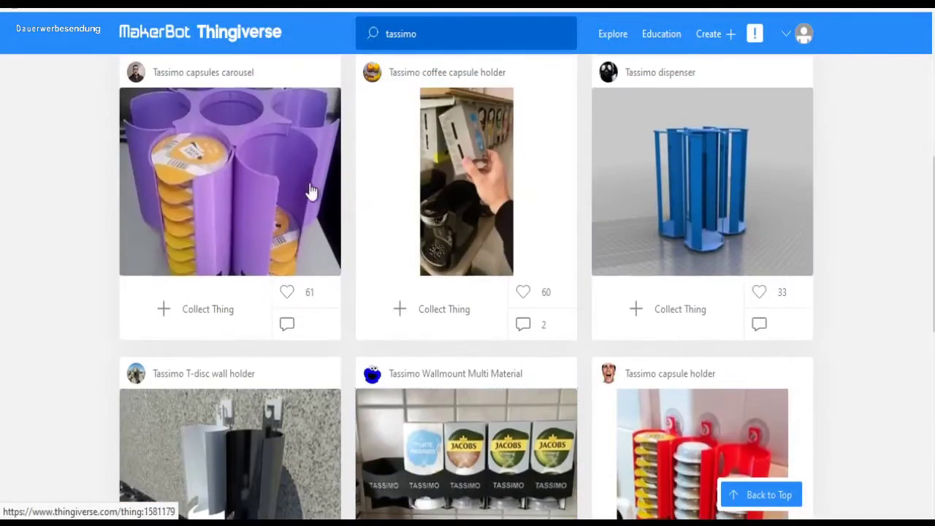
{"action": "scroll", "coordinate": [310, 192], "scroll_direction": "down", "scroll_amount": 2}
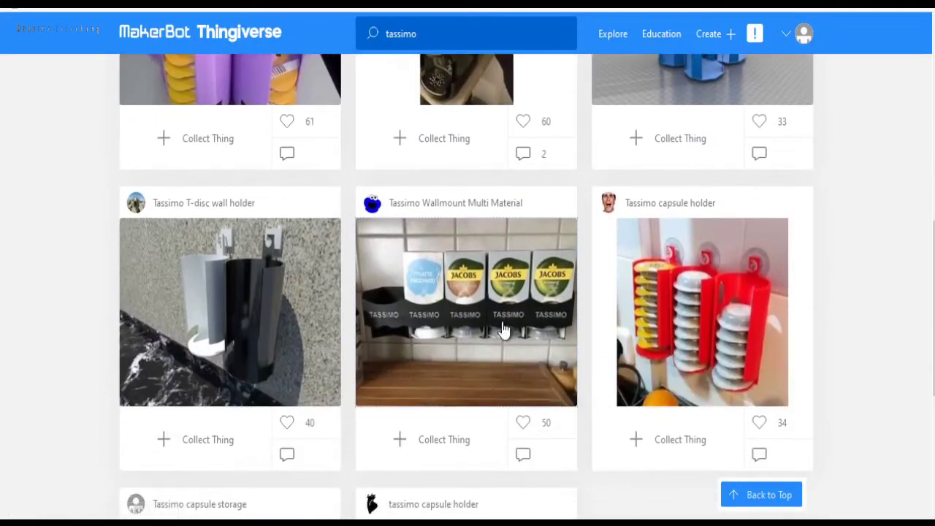
{"action": "left_click", "coordinate": [493, 321]}
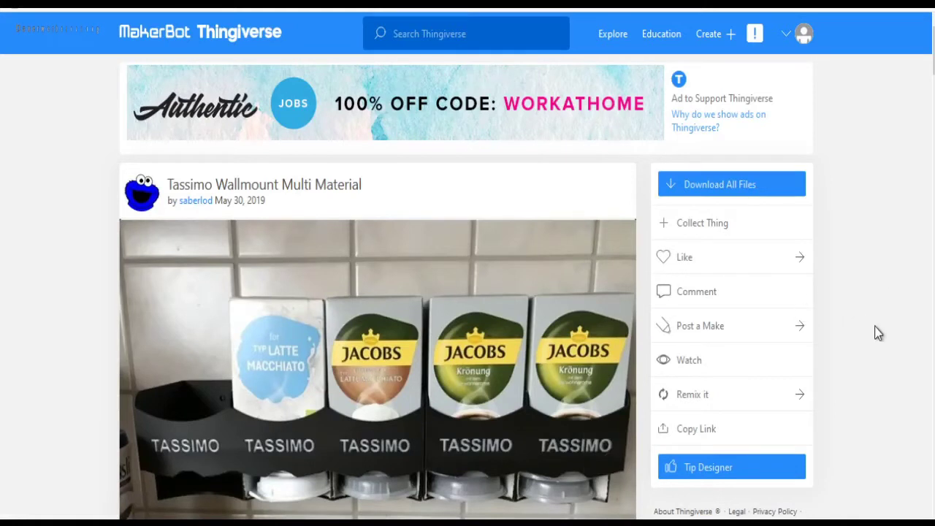
Browse the gallery: the black printed holder photo, the blue holder render and the TASSIMO lettering render.
{"action": "scroll", "coordinate": [460, 329], "scroll_direction": "down", "scroll_amount": 3}
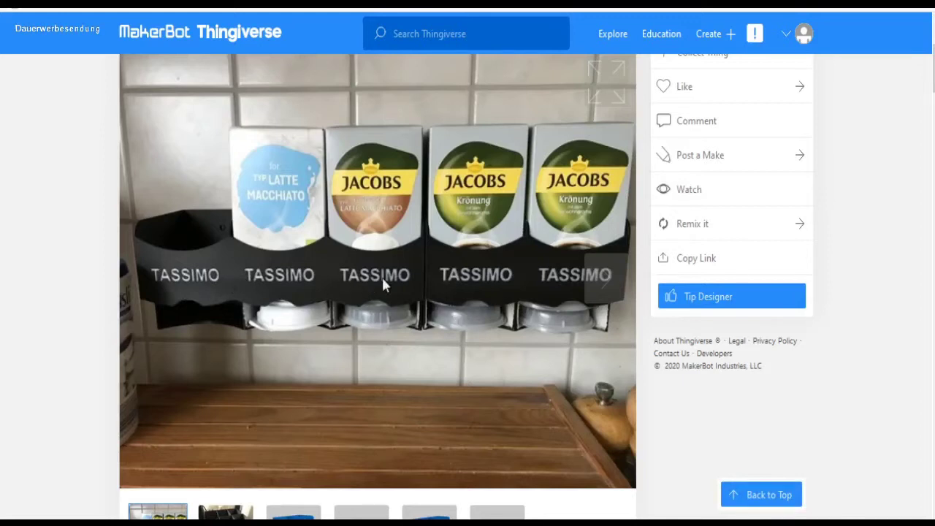
{"action": "scroll", "coordinate": [425, 263], "scroll_direction": "down", "scroll_amount": 3}
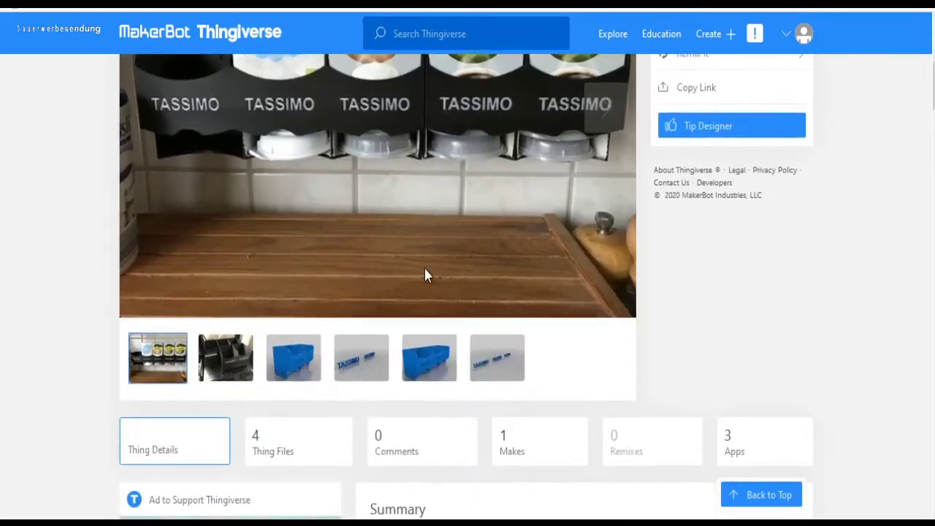
{"action": "scroll", "coordinate": [427, 276], "scroll_direction": "up", "scroll_amount": 1}
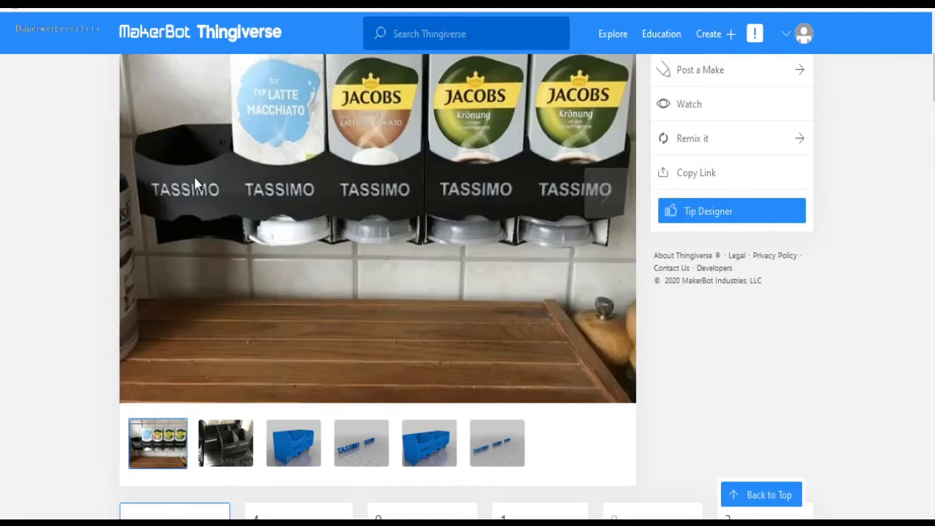
{"action": "left_click", "coordinate": [225, 433]}
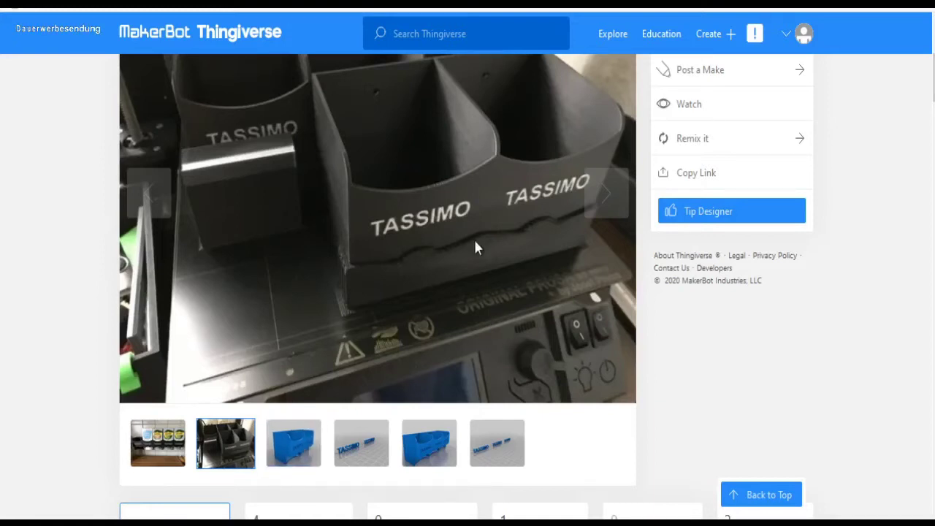
{"action": "left_click", "coordinate": [296, 447]}
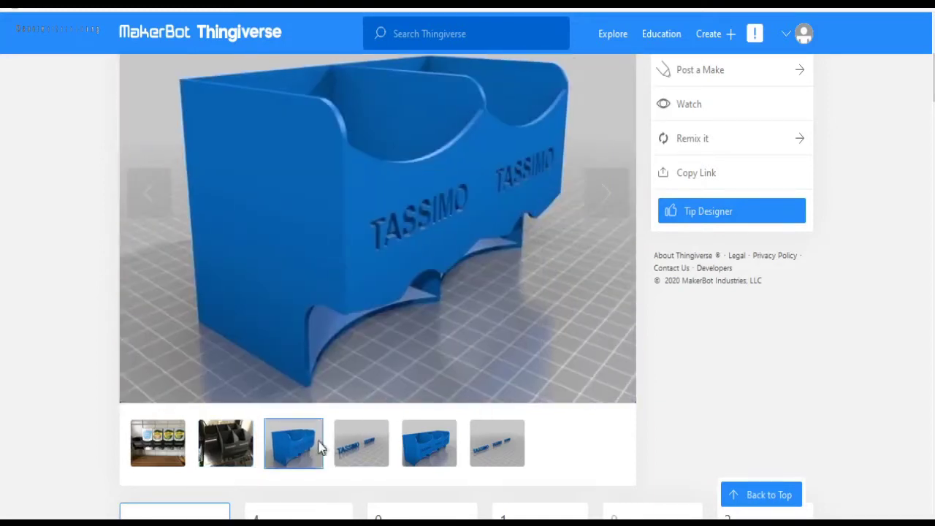
{"action": "left_click", "coordinate": [356, 455]}
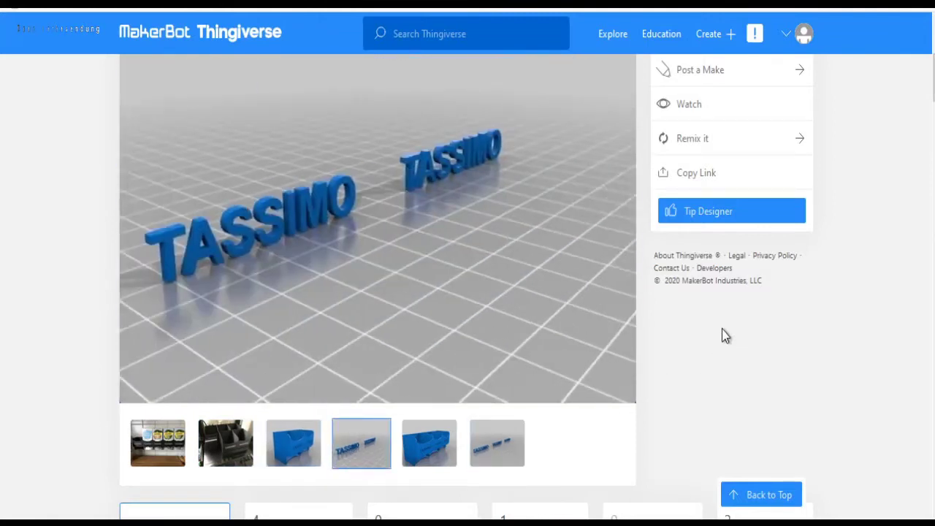
{"action": "scroll", "coordinate": [673, 334], "scroll_direction": "up", "scroll_amount": 4}
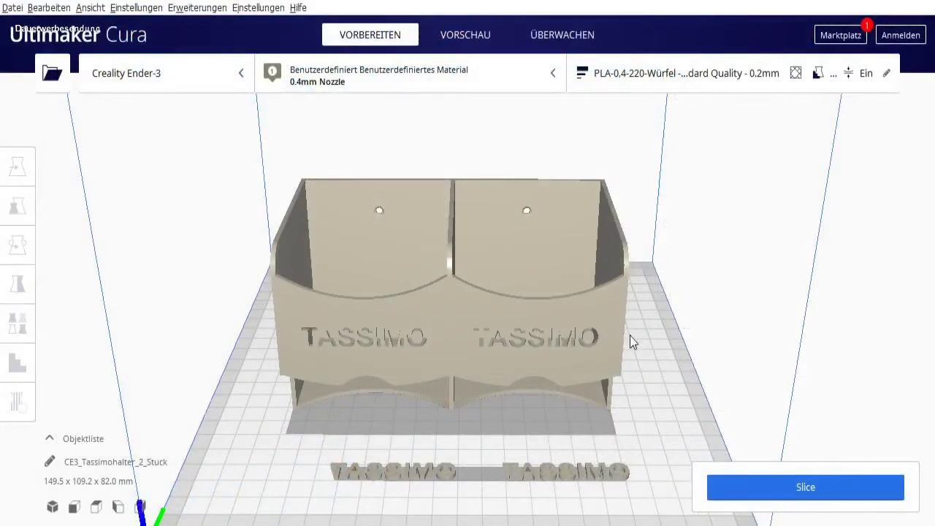
Delete the flat TASSIMO lettering piece and select the remaining 148.0 x 79.0 x 82.0 mm holder.
{"action": "right_click_drag", "start_coordinate": [653, 344], "coordinate": [620, 389]}
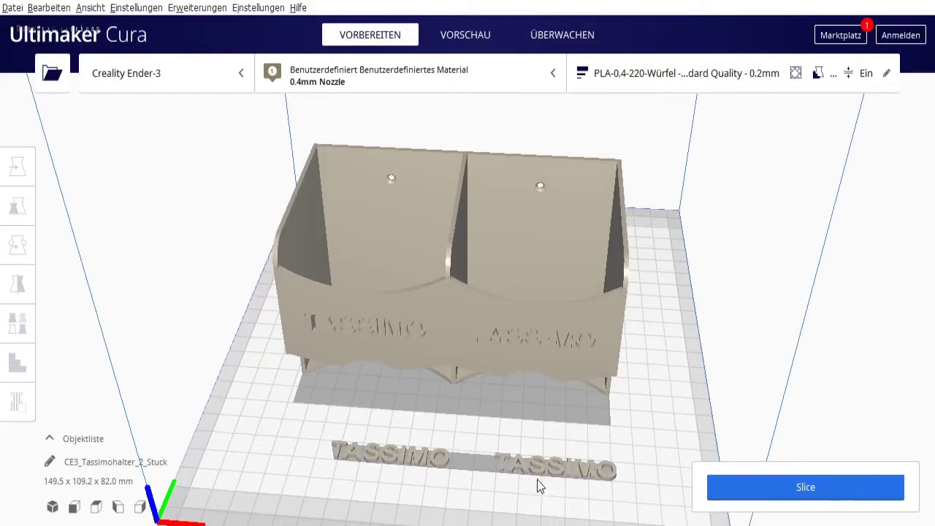
{"action": "right_click_drag", "start_coordinate": [443, 480], "coordinate": [585, 459]}
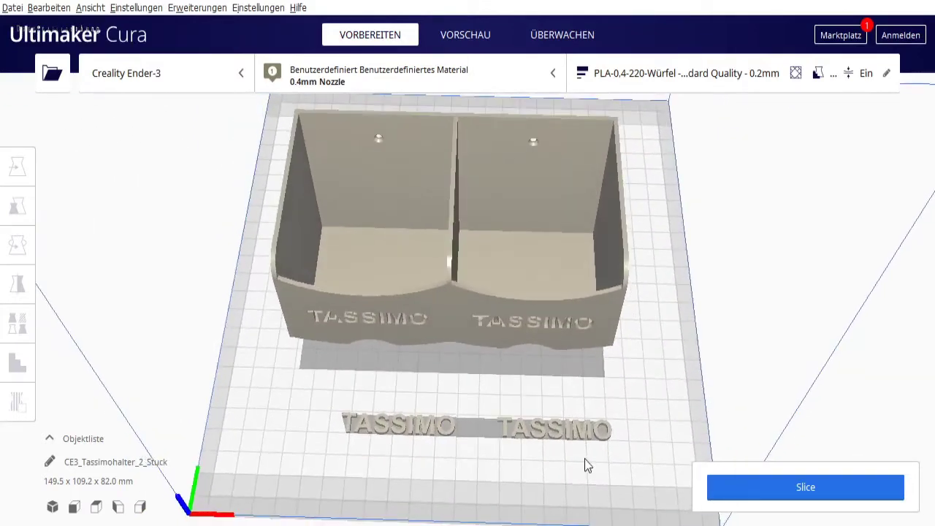
{"action": "left_click", "coordinate": [523, 427]}
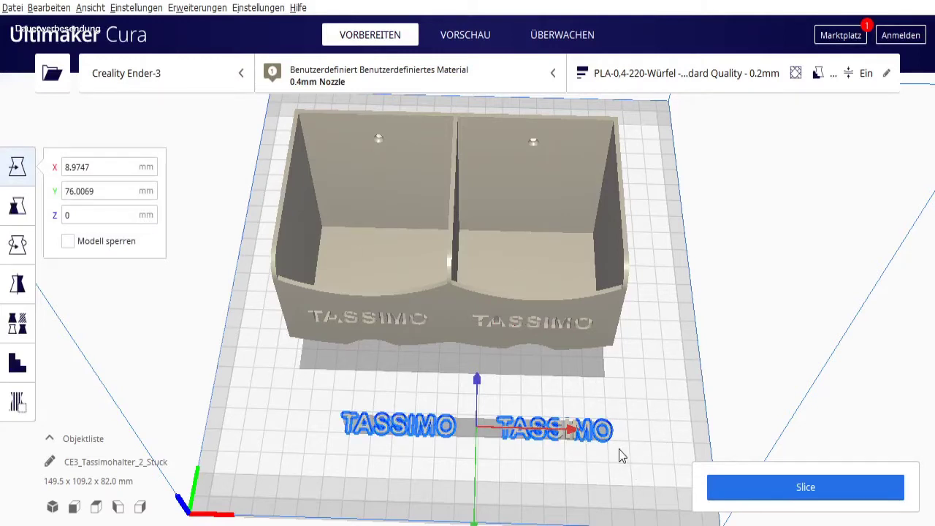
{"action": "right_click_drag", "start_coordinate": [636, 455], "coordinate": [476, 461]}
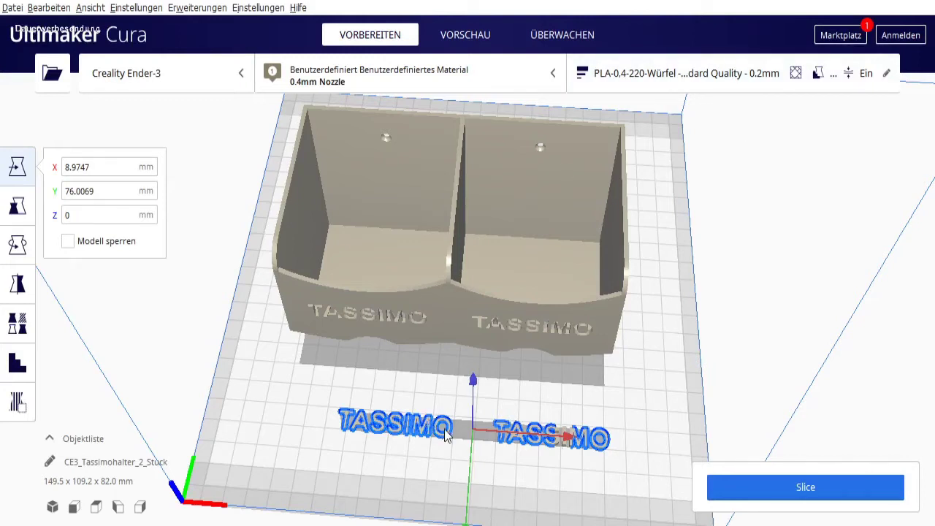
{"action": "key", "text": "Delete"}
{"action": "right_click_drag", "start_coordinate": [694, 428], "coordinate": [705, 392]}
{"action": "left_click", "coordinate": [602, 312]}
Review the custom profile's values: 20% Dreiecke infill, 210 °C print temperature and a 60 °C bed.
{"action": "left_click", "coordinate": [699, 79]}
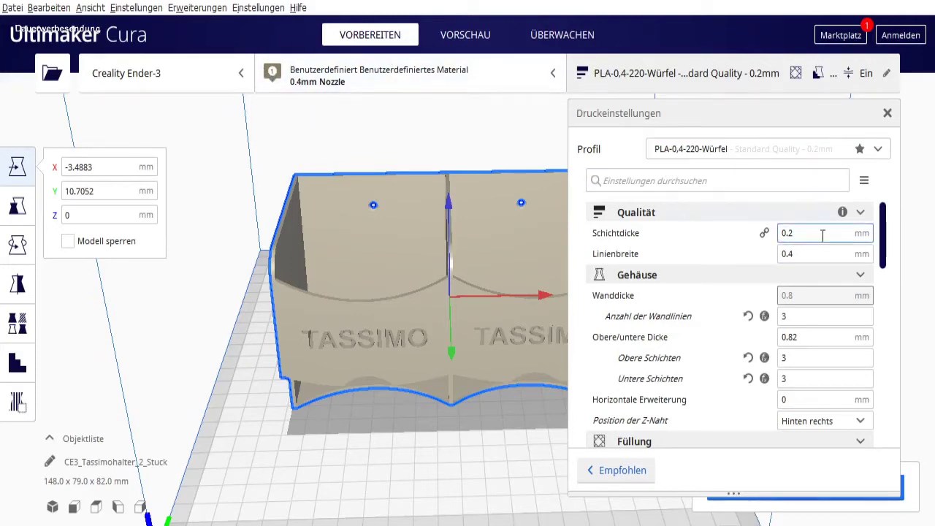
{"action": "mouse_move", "coordinate": [817, 232]}
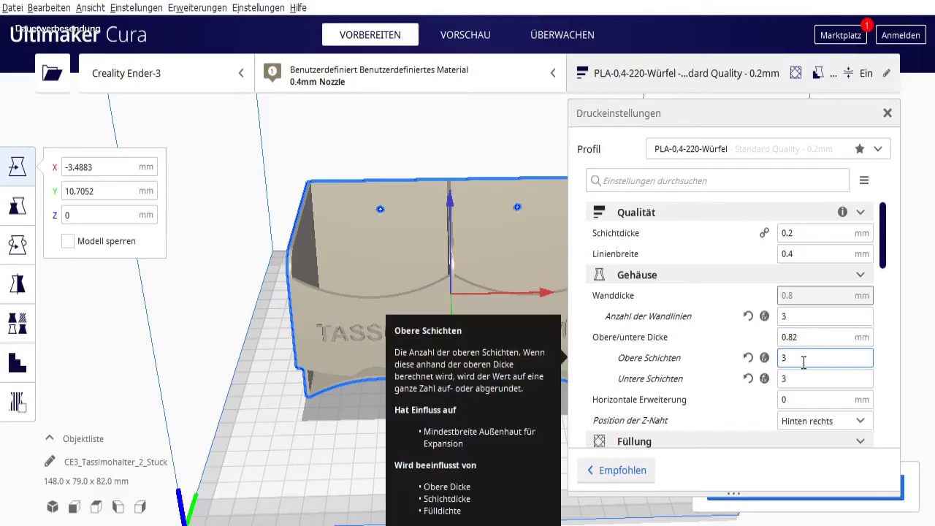
{"action": "scroll", "coordinate": [804, 358], "scroll_direction": "down", "scroll_amount": 2}
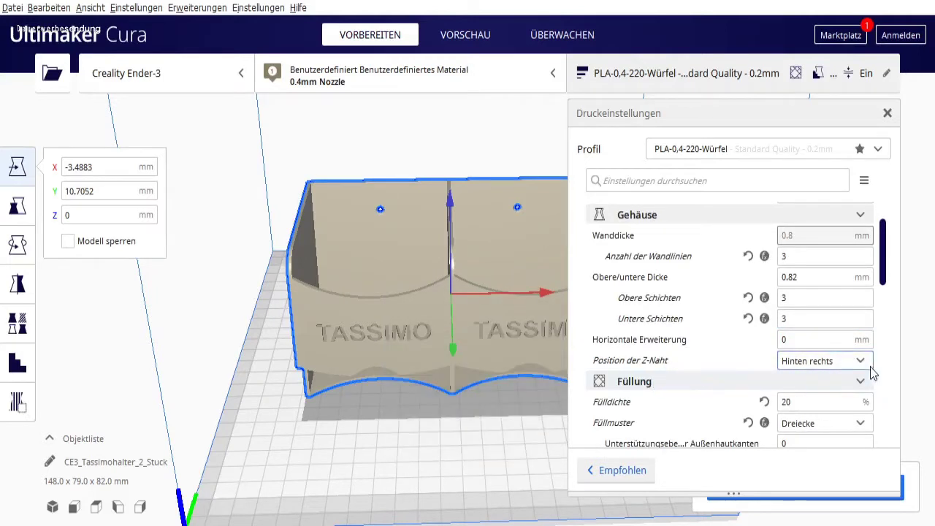
{"action": "mouse_move", "coordinate": [842, 386]}
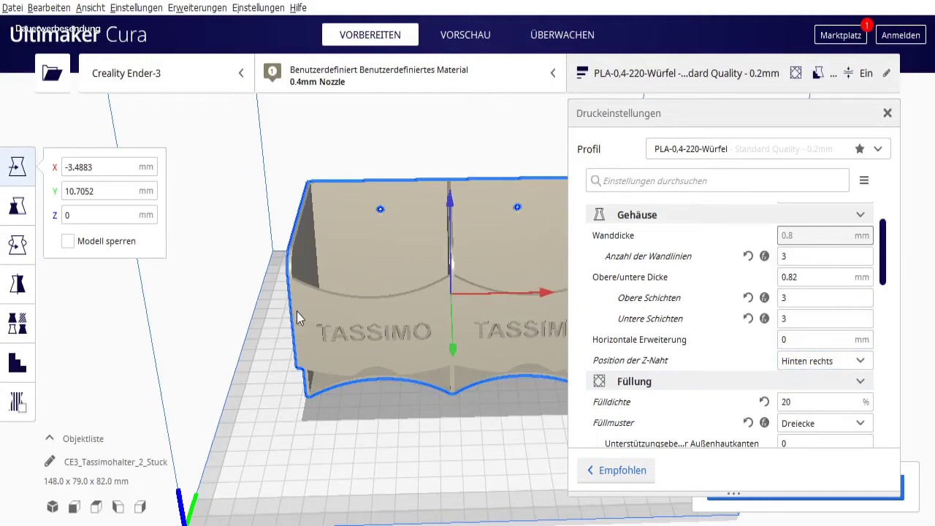
{"action": "left_click", "coordinate": [679, 87]}
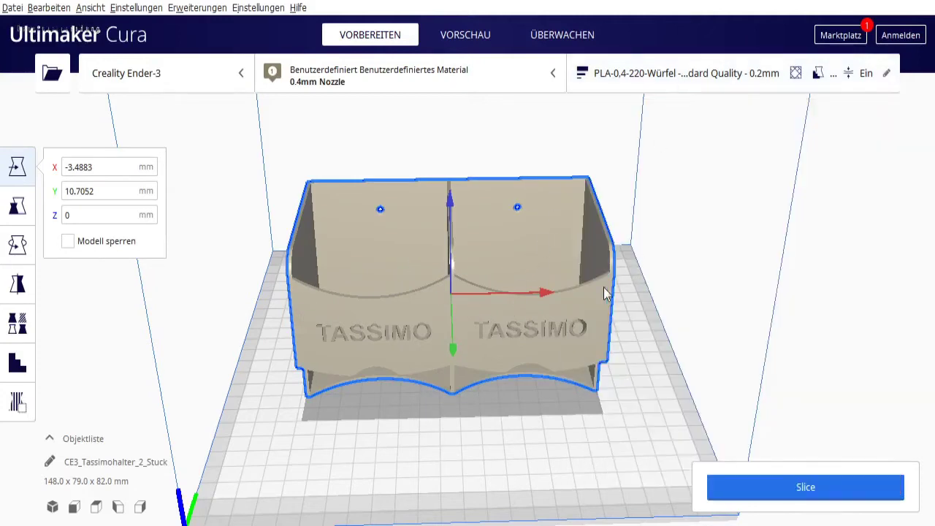
{"action": "left_click", "coordinate": [700, 82]}
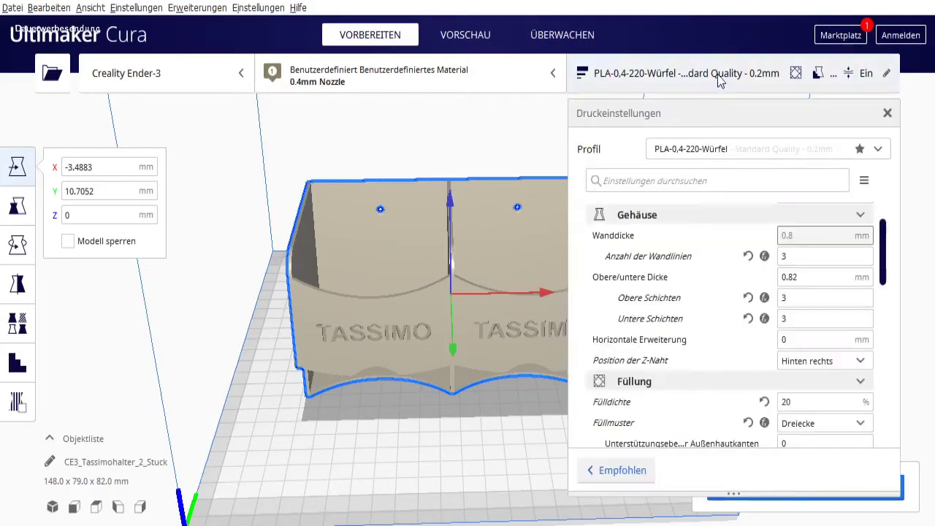
{"action": "left_click_drag", "start_coordinate": [885, 248], "coordinate": [882, 285]}
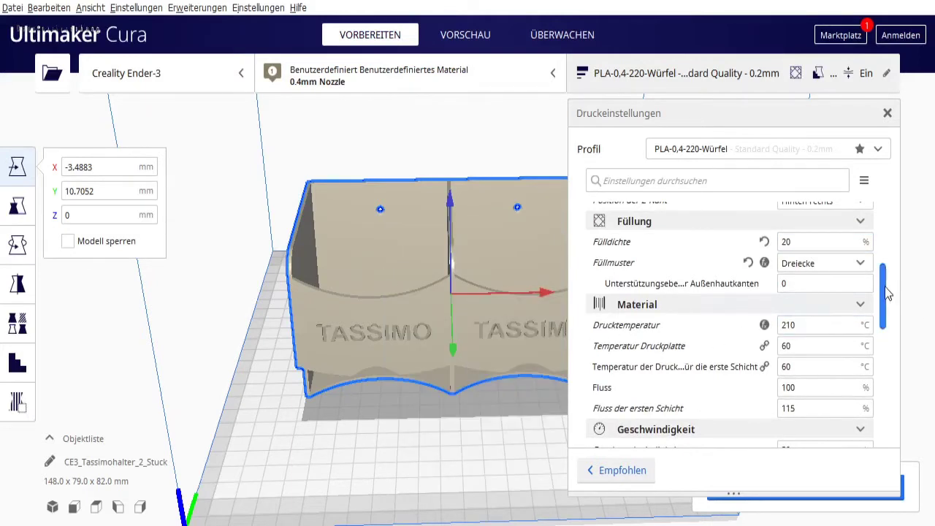
Enable Generate Support at a 45° overhang angle and set a Brim of 22 lines.
{"action": "left_click_drag", "start_coordinate": [883, 295], "coordinate": [884, 317]}
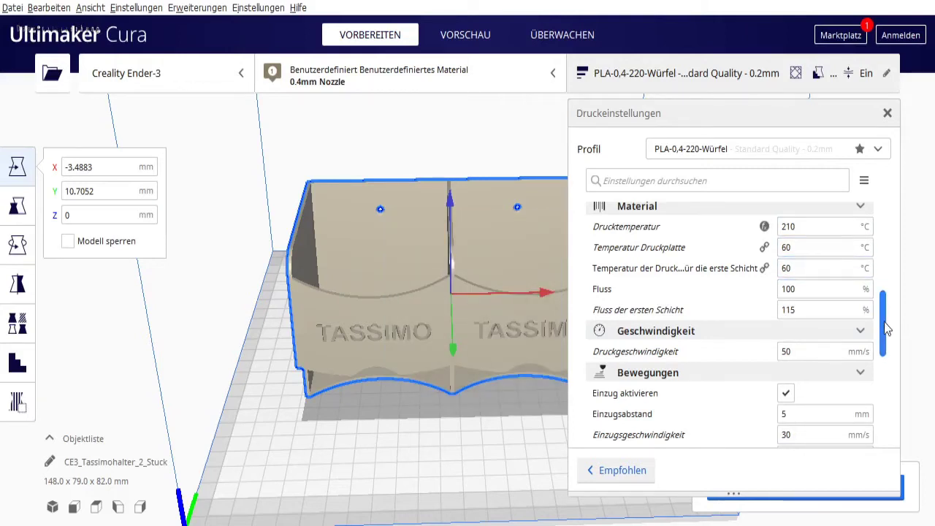
{"action": "scroll", "coordinate": [884, 322], "scroll_direction": "down", "scroll_amount": 3}
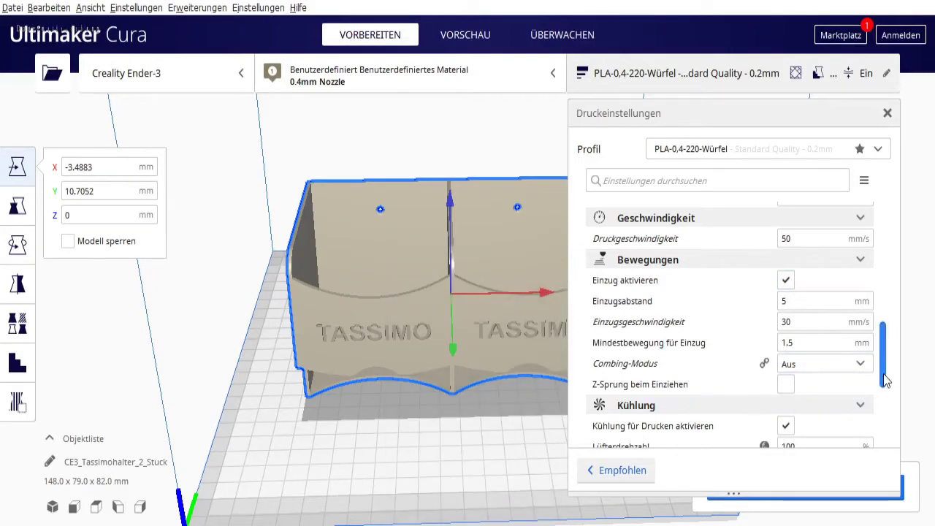
{"action": "scroll", "coordinate": [883, 358], "scroll_direction": "down", "scroll_amount": 1}
{"action": "scroll", "coordinate": [883, 358], "scroll_direction": "down", "scroll_amount": 4}
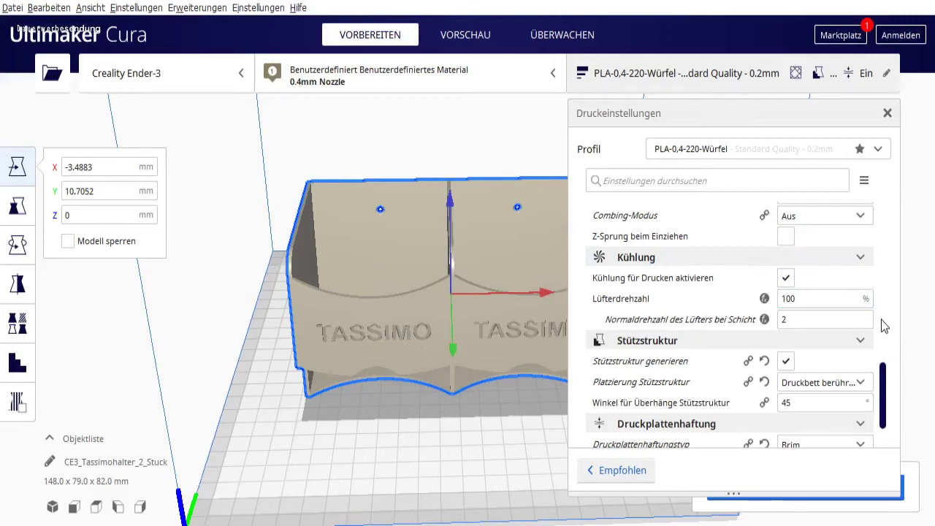
{"action": "scroll", "coordinate": [887, 392], "scroll_direction": "down", "scroll_amount": 2}
{"action": "scroll", "coordinate": [887, 392], "scroll_direction": "down", "scroll_amount": 1}
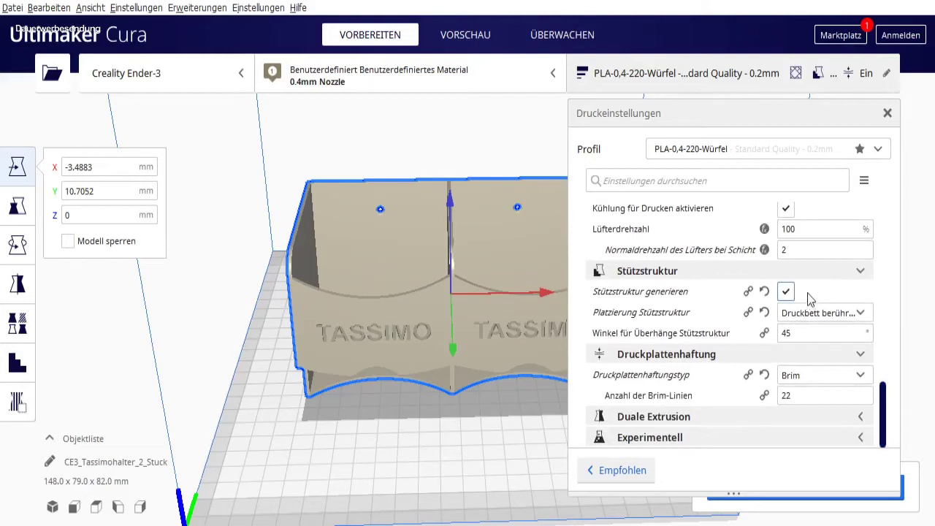
Keep support placement on 'Druckbett berühren' (build plate only) and close the print settings.
{"action": "mouse_move", "coordinate": [802, 291]}
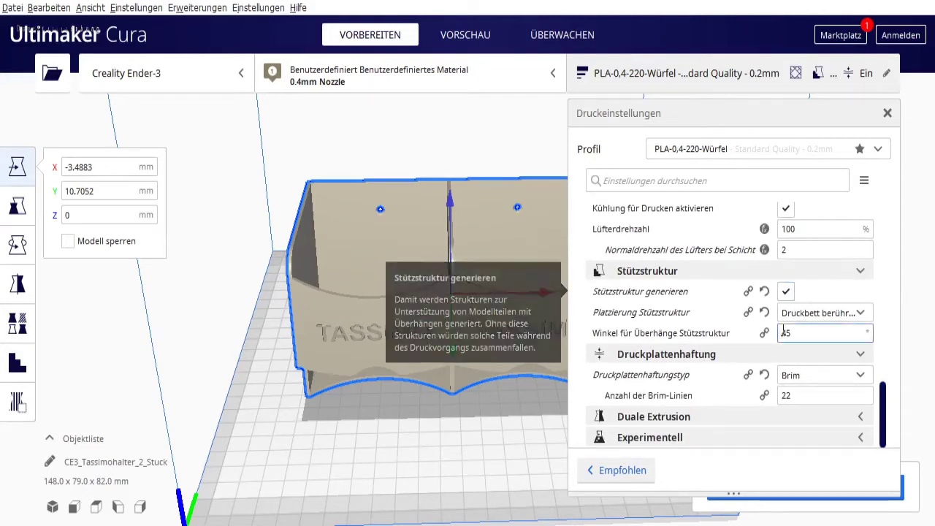
{"action": "right_click_drag", "start_coordinate": [351, 382], "coordinate": [438, 375]}
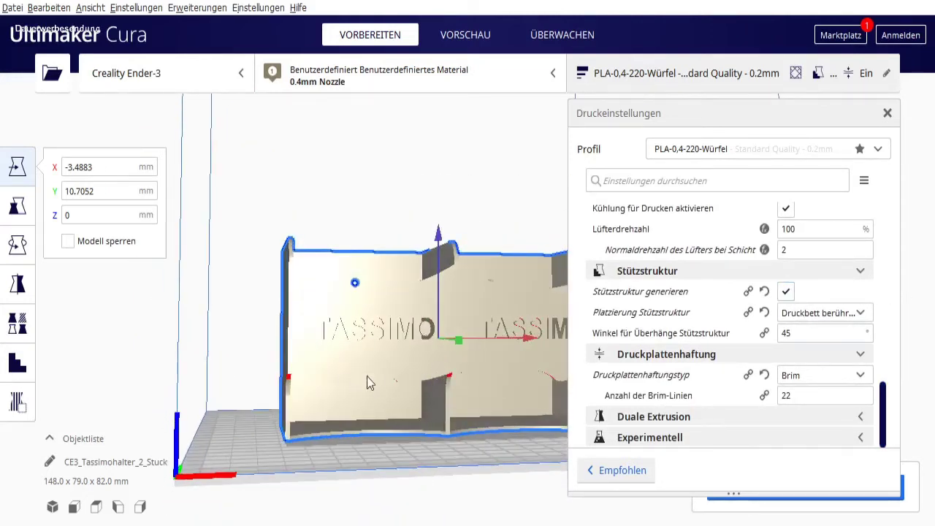
{"action": "right_click_drag", "start_coordinate": [373, 373], "coordinate": [563, 382]}
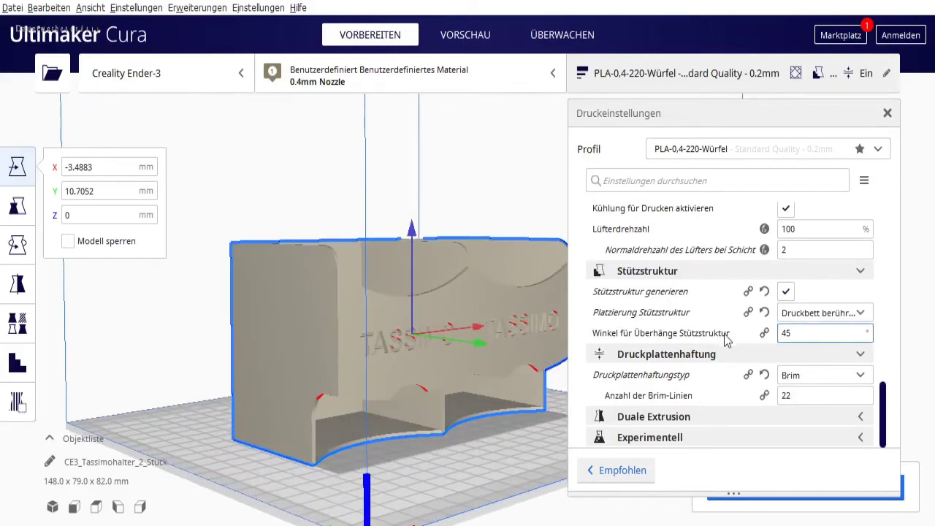
{"action": "left_click", "coordinate": [864, 313]}
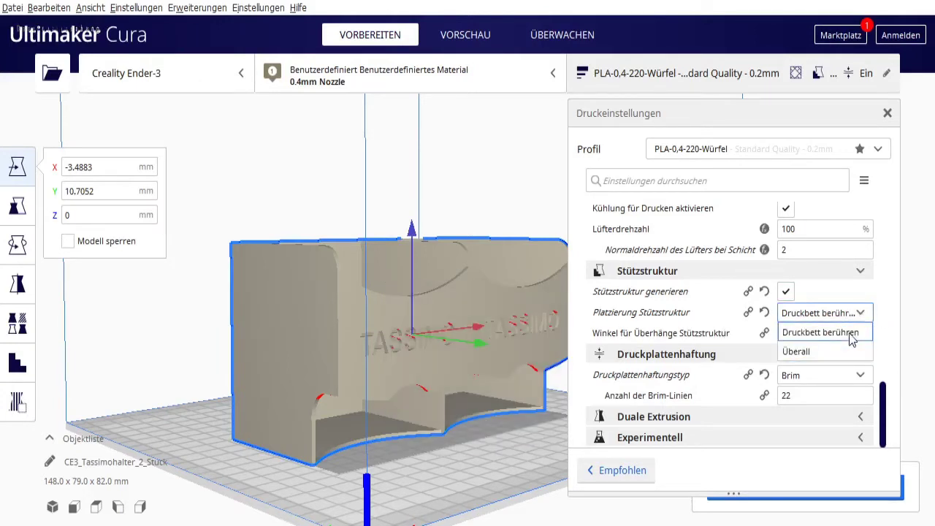
{"action": "left_click", "coordinate": [922, 274]}
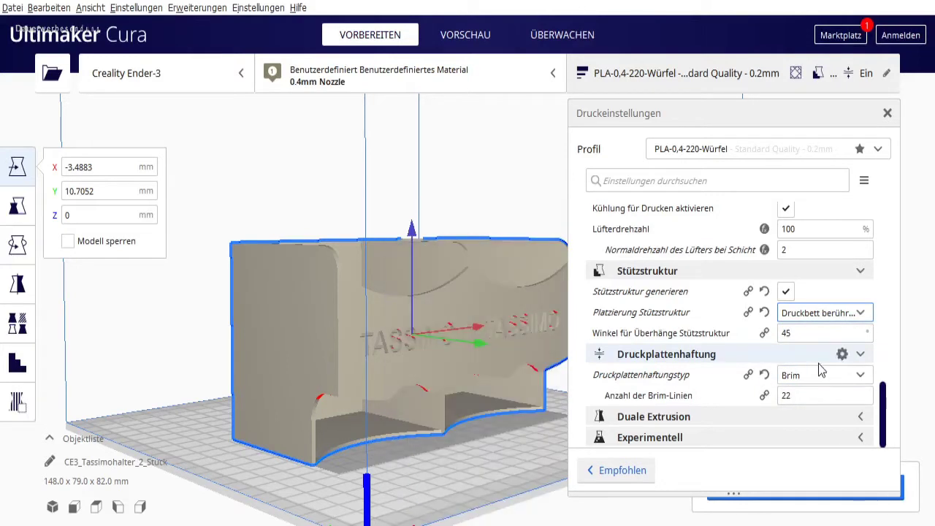
{"action": "right_click_drag", "start_coordinate": [537, 204], "coordinate": [526, 258]}
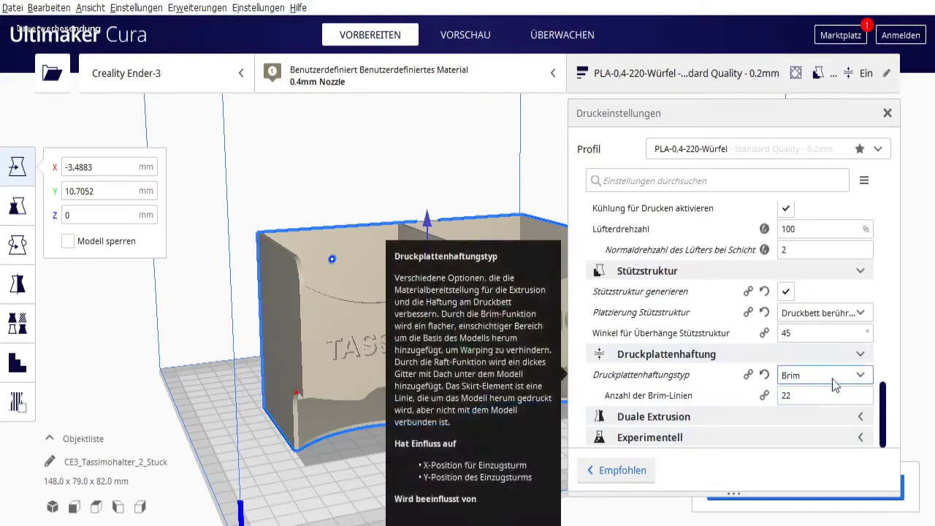
{"action": "left_click", "coordinate": [712, 73]}
Slice the holder and view all 409 layers in the Vorschau layer preview.
{"action": "left_click", "coordinate": [806, 487]}
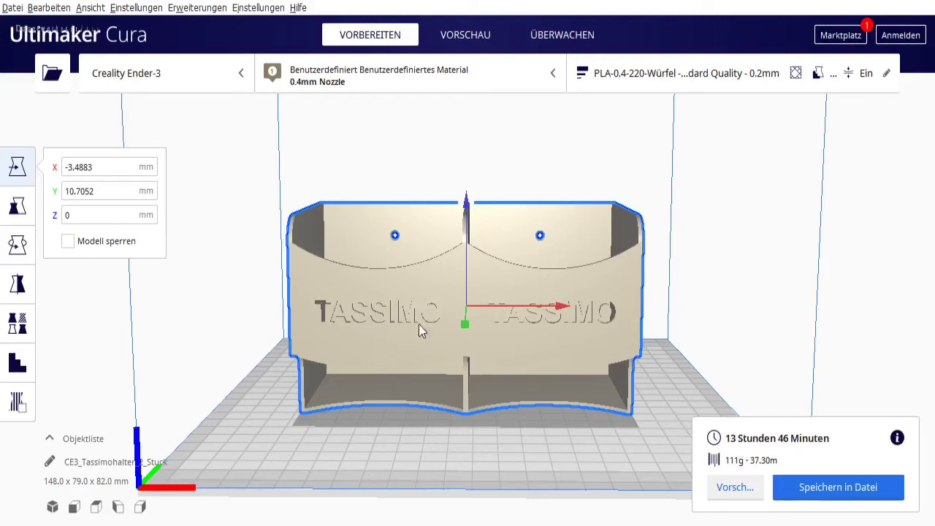
{"action": "left_click", "coordinate": [744, 495]}
{"action": "scroll", "coordinate": [662, 304], "scroll_direction": "up", "scroll_amount": 3}
{"action": "right_click_drag", "start_coordinate": [663, 304], "coordinate": [410, 334]}
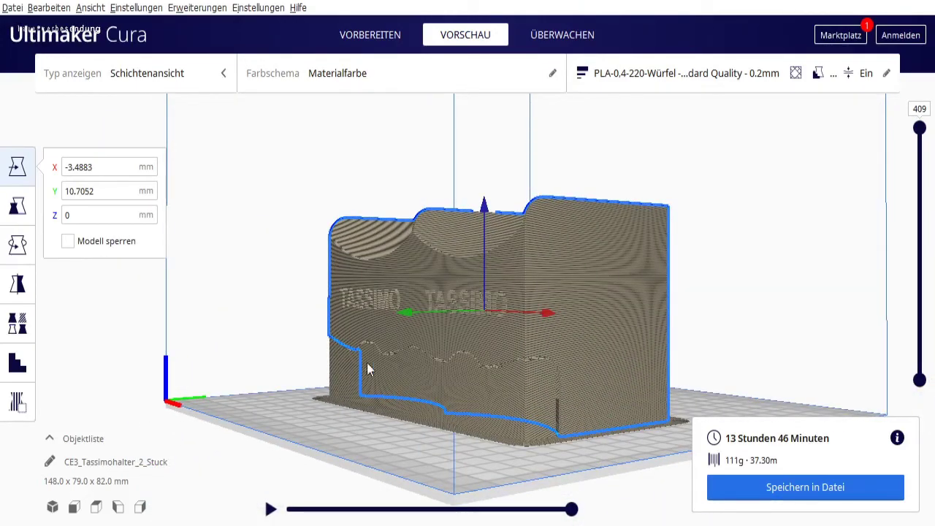
Orbit and zoom over the sliced TASSIMO lettering layers, then reopen the print settings.
{"action": "right_click_drag", "start_coordinate": [334, 367], "coordinate": [439, 478]}
{"action": "scroll", "coordinate": [528, 291], "scroll_direction": "up", "scroll_amount": 5}
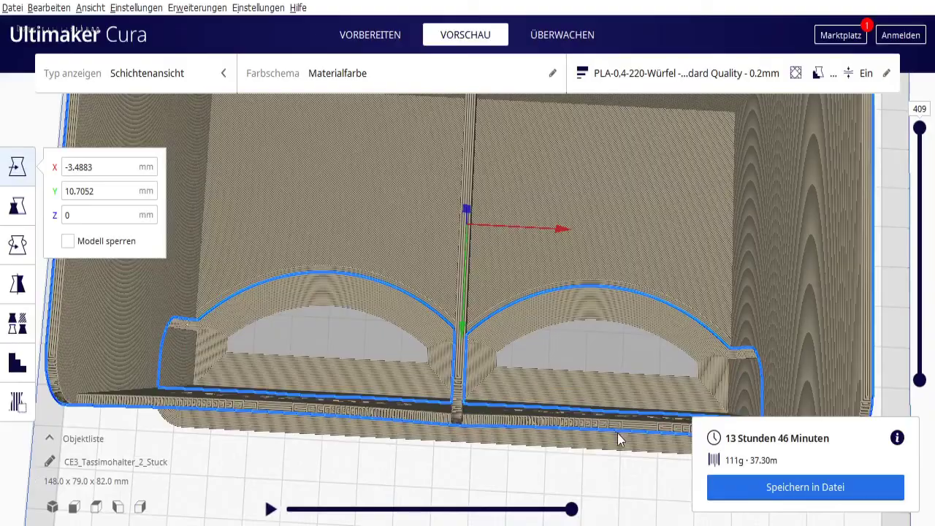
{"action": "right_click_drag", "start_coordinate": [618, 438], "coordinate": [619, 329]}
{"action": "scroll", "coordinate": [632, 342], "scroll_direction": "down", "scroll_amount": 2}
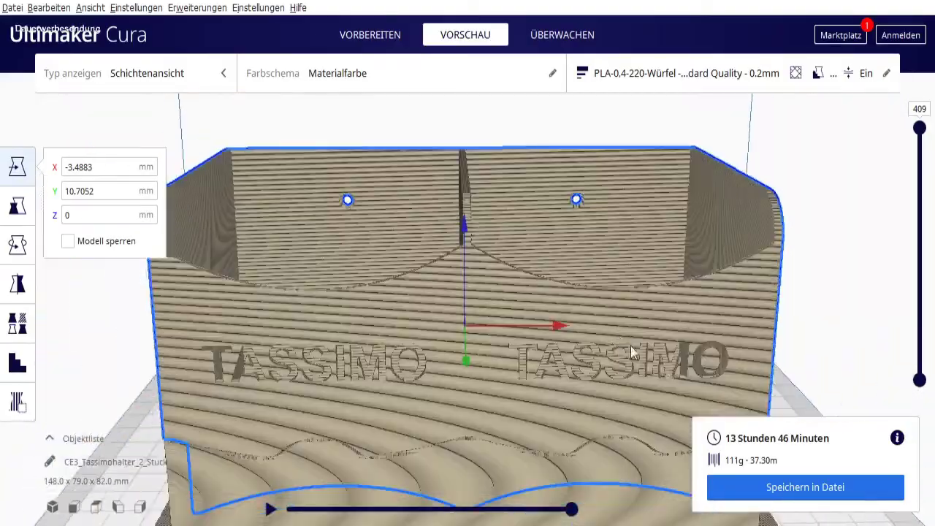
{"action": "scroll", "coordinate": [706, 360], "scroll_direction": "down", "scroll_amount": 2}
{"action": "right_click_drag", "start_coordinate": [709, 359], "coordinate": [767, 213]}
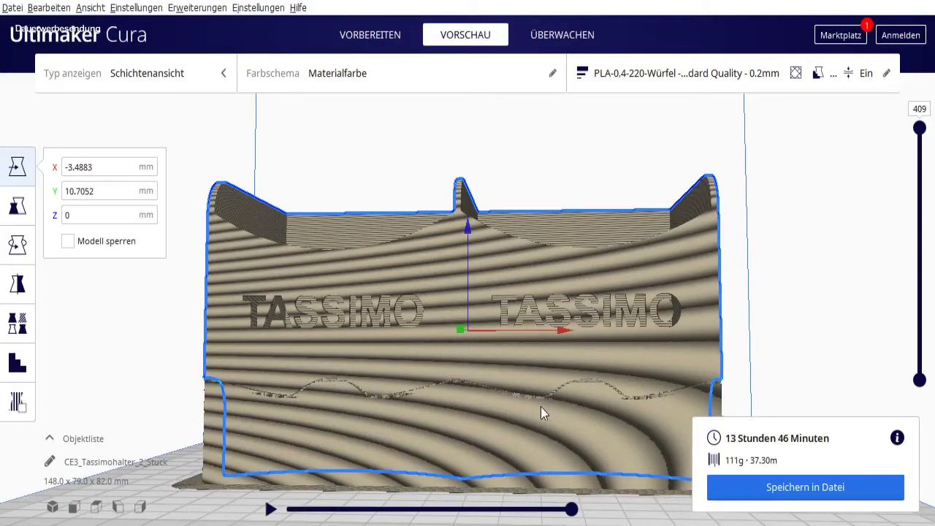
{"action": "scroll", "coordinate": [584, 442], "scroll_direction": "up", "scroll_amount": 4}
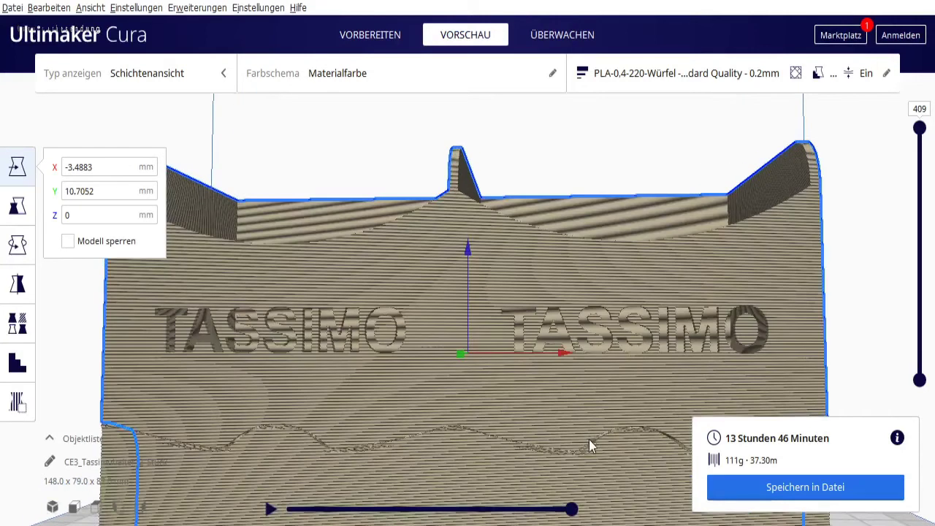
{"action": "scroll", "coordinate": [496, 453], "scroll_direction": "up", "scroll_amount": 2}
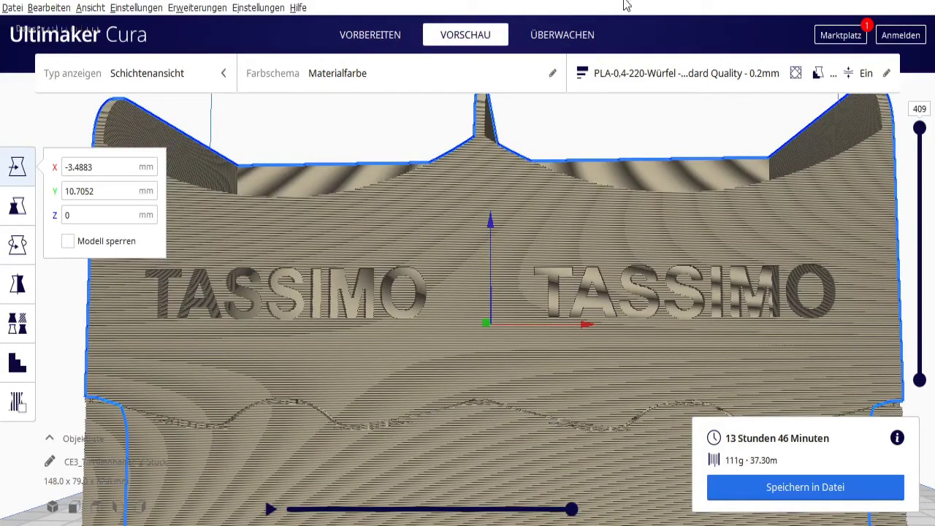
{"action": "left_click", "coordinate": [686, 73]}
{"action": "scroll", "coordinate": [795, 263], "scroll_direction": "up", "scroll_amount": 10}
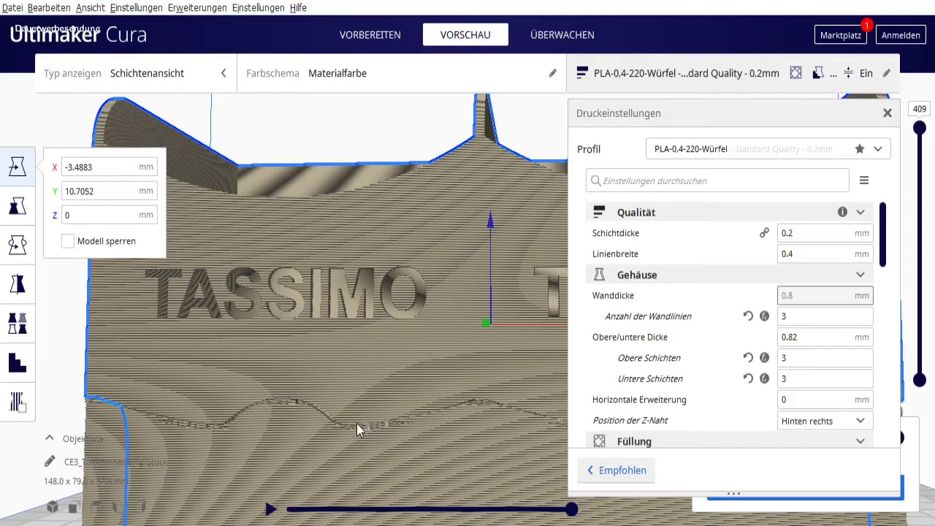
Set 'Oberer Abstand Stützstruktur' (support top distance) to 0.18 mm.
{"action": "left_click_drag", "start_coordinate": [884, 235], "coordinate": [886, 431]}
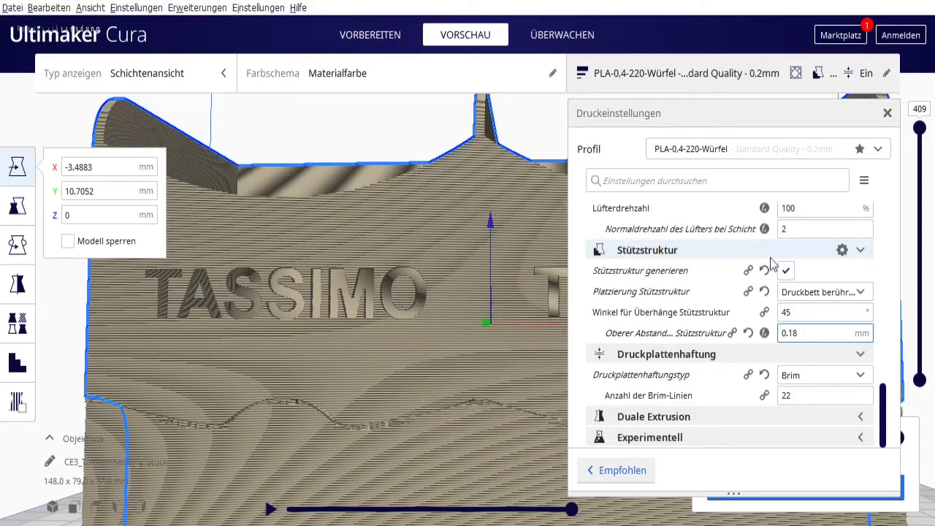
{"action": "key", "text": "Return"}
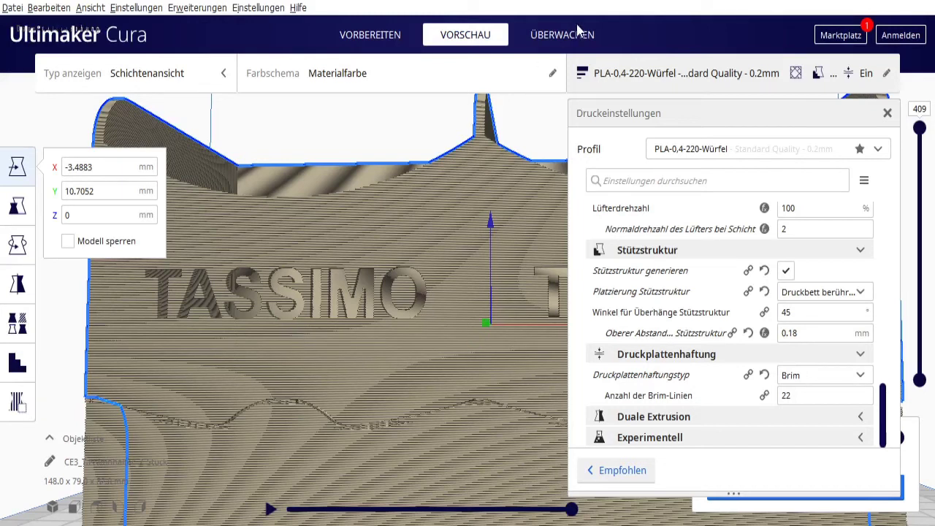
{"action": "left_click", "coordinate": [818, 333]}
{"action": "mouse_move", "coordinate": [818, 332]}
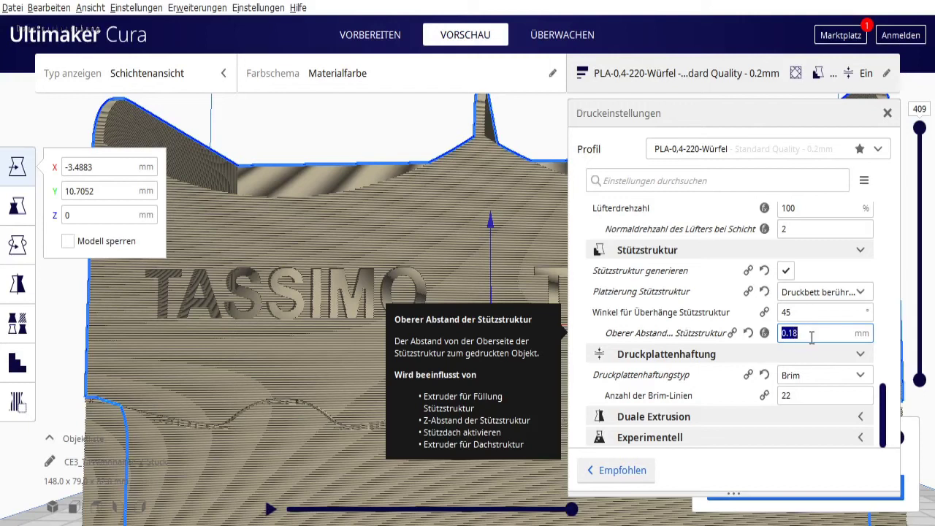
{"action": "left_click", "coordinate": [805, 332]}
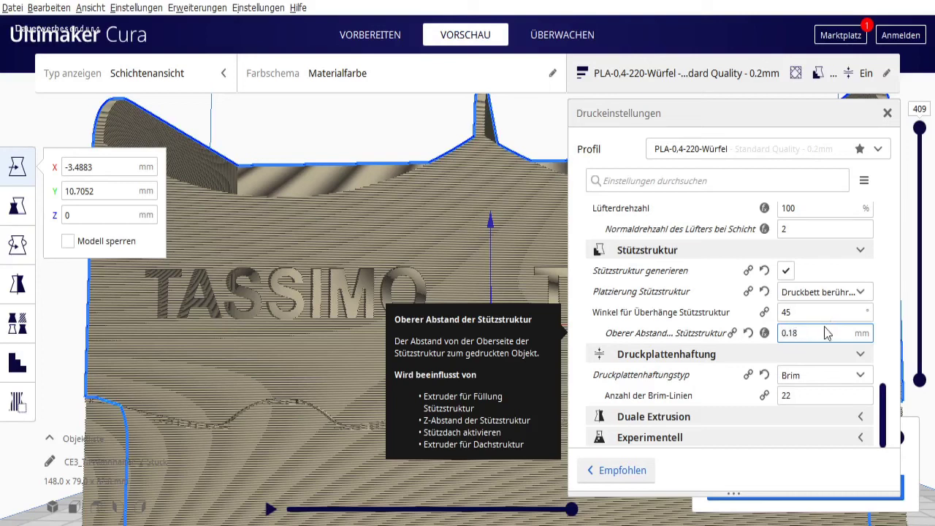
{"action": "key", "text": "ctrl+a"}
{"action": "left_click", "coordinate": [840, 332]}
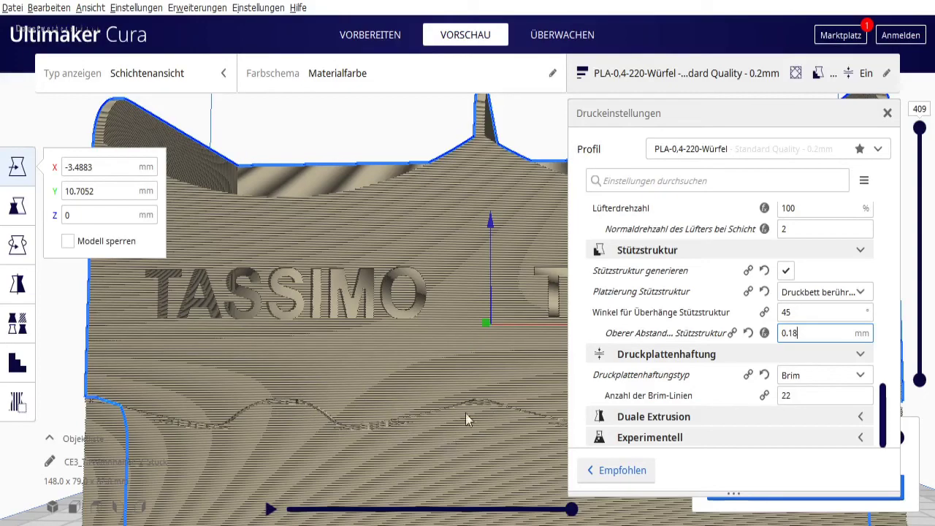
{"action": "left_click", "coordinate": [716, 78]}
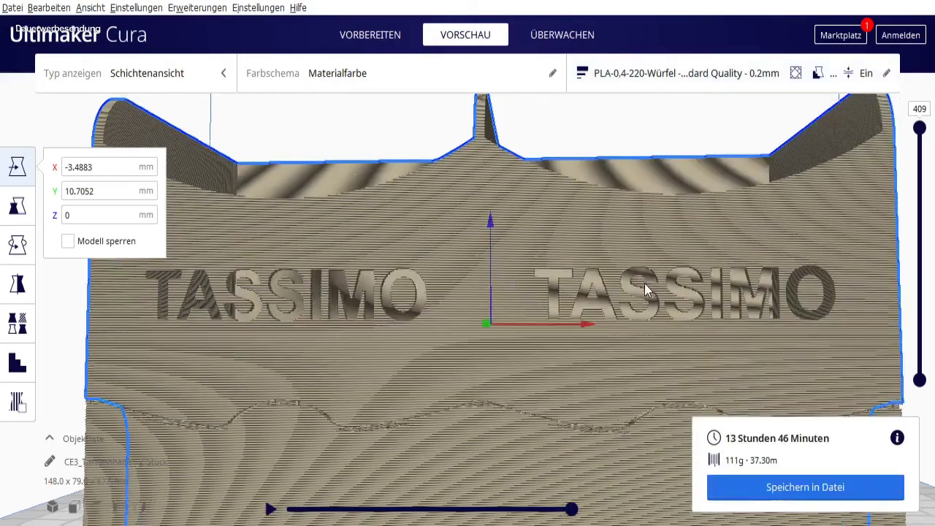
{"action": "scroll", "coordinate": [644, 293], "scroll_direction": "down", "scroll_amount": 4}
{"action": "mouse_move", "coordinate": [640, 416]}
{"action": "right_mouse_down"}
{"action": "mouse_move", "coordinate": [460, 483]}
{"action": "mouse_move", "coordinate": [647, 409]}
{"action": "mouse_move", "coordinate": [616, 455]}
{"action": "mouse_move", "coordinate": [669, 379]}
{"action": "mouse_move", "coordinate": [638, 421]}
{"action": "right_mouse_up"}
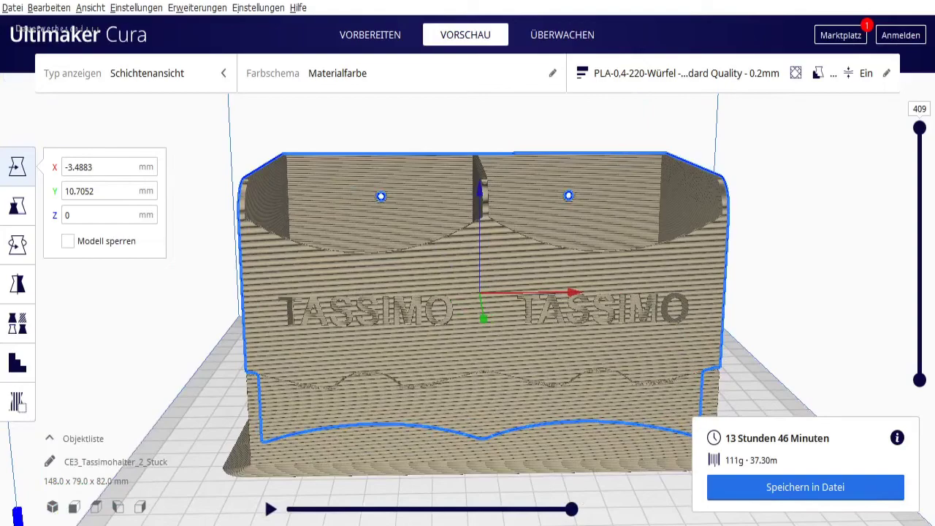